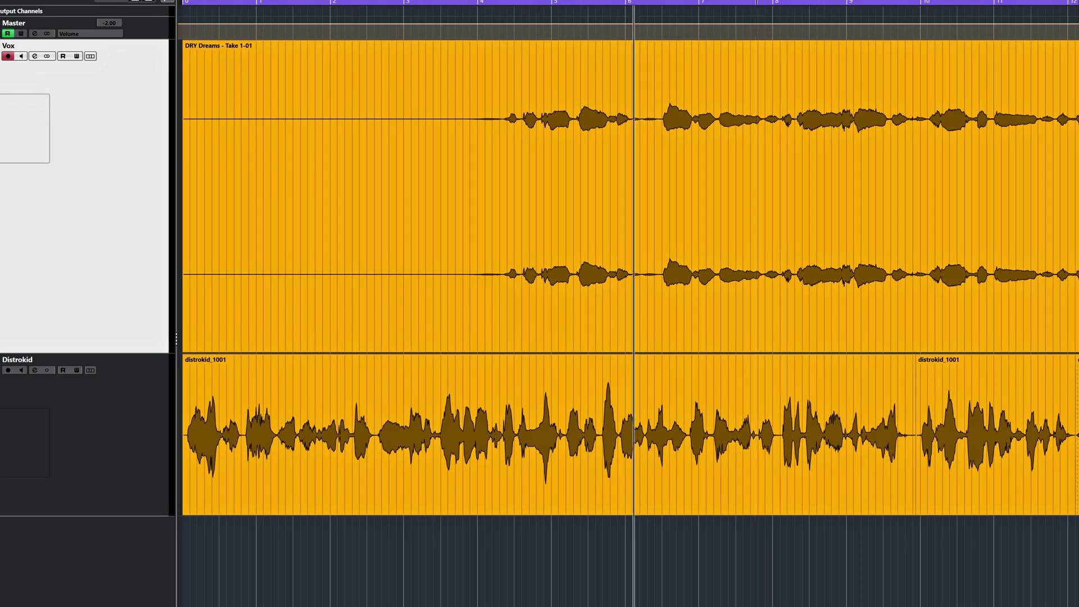
{"action": "scroll", "coordinate": [962, 336], "scroll_direction": "down", "scroll_amount": 5}
{"action": "scroll", "coordinate": [962, 336], "scroll_direction": "up", "scroll_amount": 3}
{"action": "scroll", "coordinate": [962, 336], "scroll_direction": "down", "scroll_amount": 1}
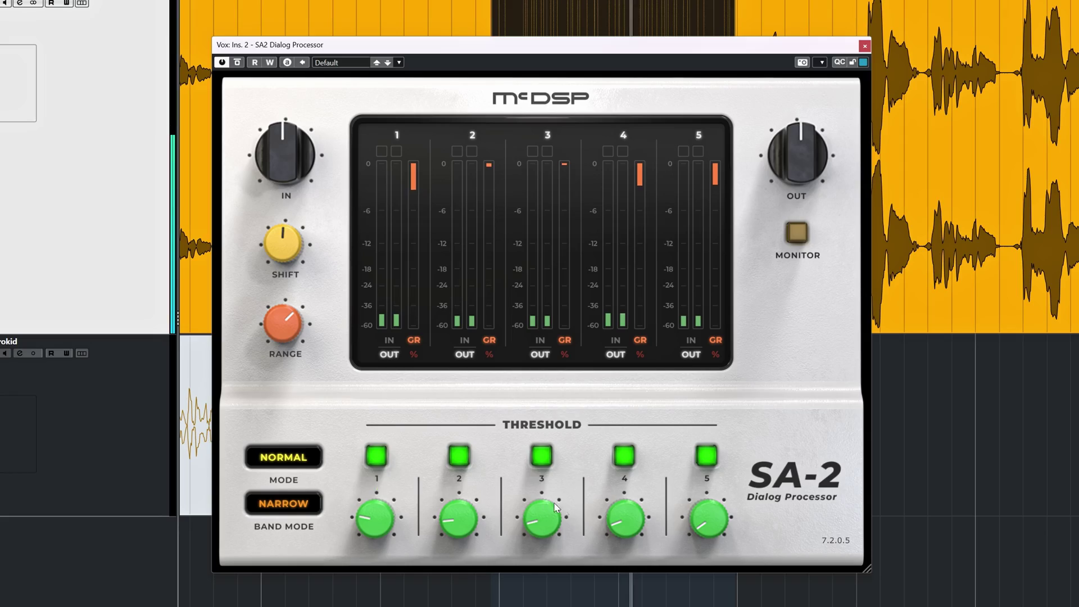
Lower the thresholds of bands 3, 4 and 5 to their minimum of -48.0 dB and toggle band 3.
{"action": "left_click_drag", "start_coordinate": [555, 507], "coordinate": [542, 495]}
{"action": "left_click_drag", "start_coordinate": [624, 513], "coordinate": [619, 499]}
{"action": "mouse_move", "coordinate": [716, 523]}
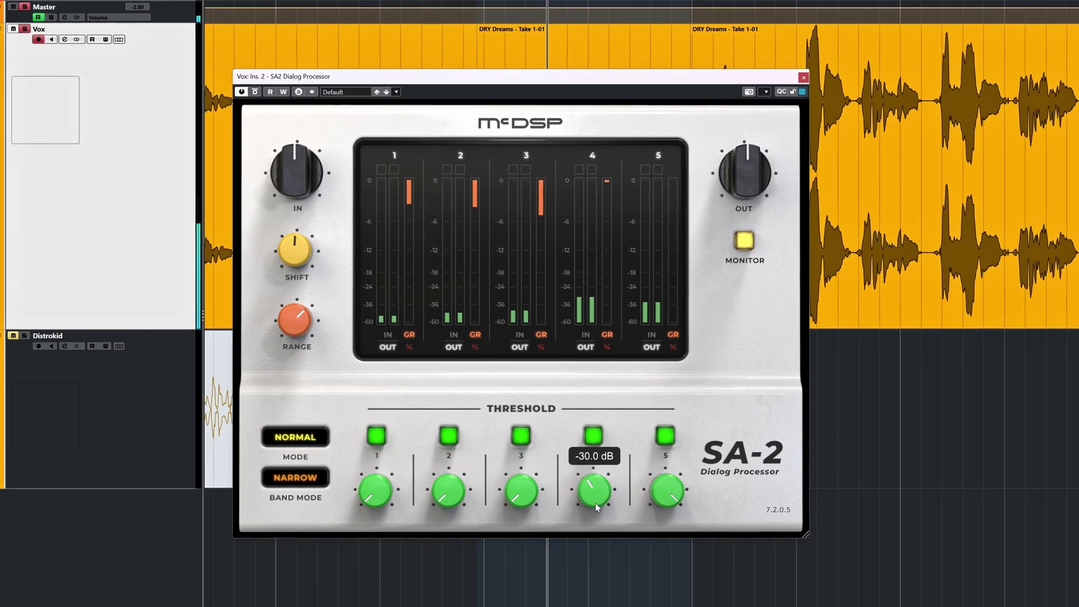
{"action": "left_click_drag", "start_coordinate": [570, 480], "coordinate": [586, 521]}
{"action": "mouse_move", "coordinate": [623, 483]}
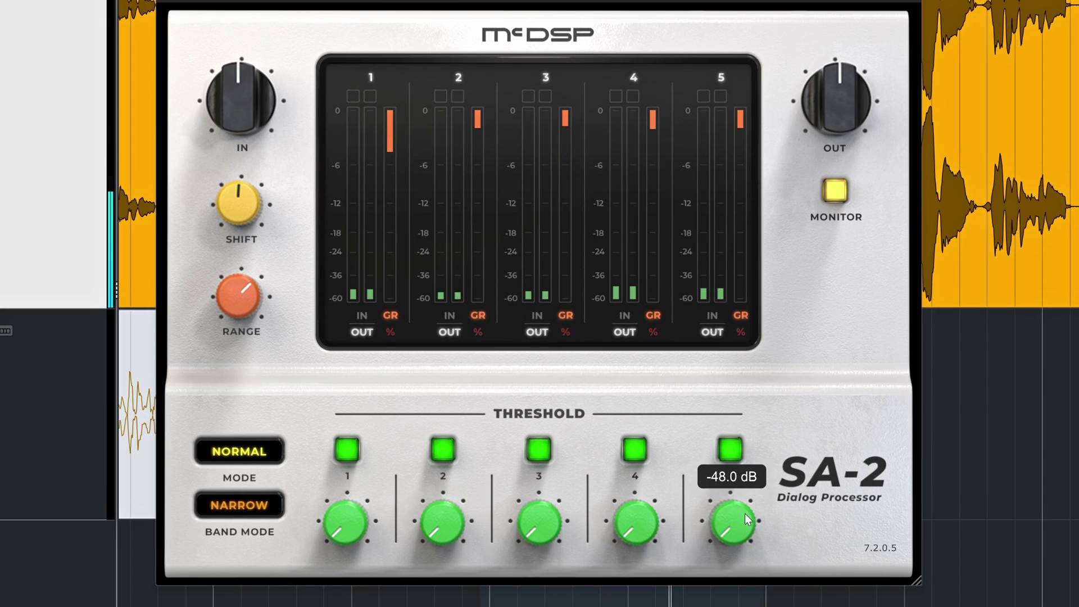
{"action": "left_click", "coordinate": [549, 452]}
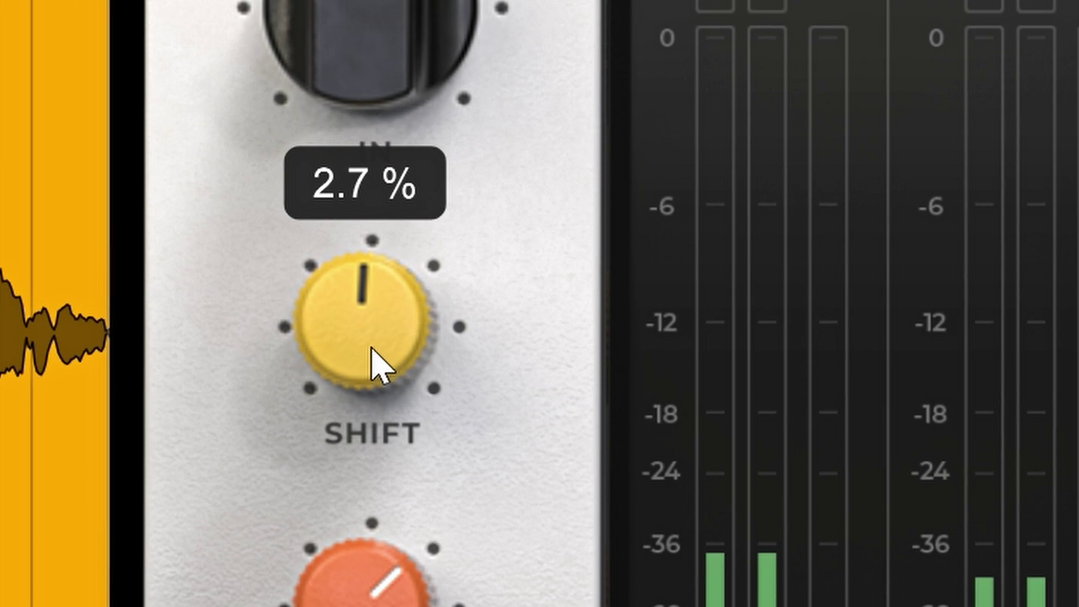
Raise the Shift control of the processor to about 12.9 %.
{"action": "mouse_move", "coordinate": [369, 355]}
{"action": "left_mouse_down"}
{"action": "mouse_move", "coordinate": [354, 392]}
{"action": "mouse_move", "coordinate": [367, 335]}
{"action": "left_mouse_up"}
{"action": "left_click_drag", "start_coordinate": [332, 296], "coordinate": [332, 272]}
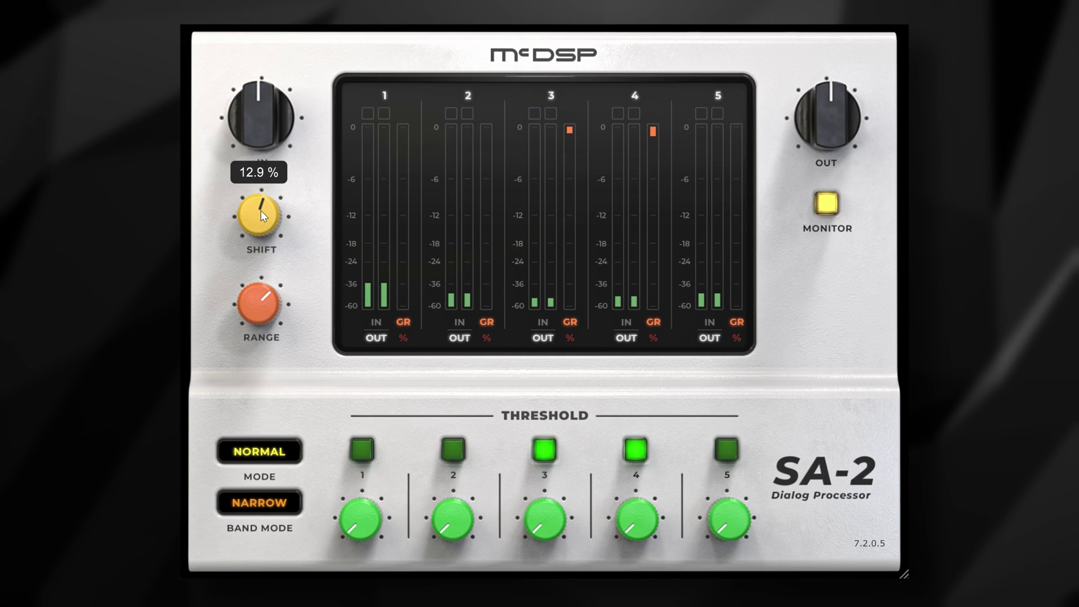
{"action": "left_click_drag", "start_coordinate": [261, 210], "coordinate": [261, 215]}
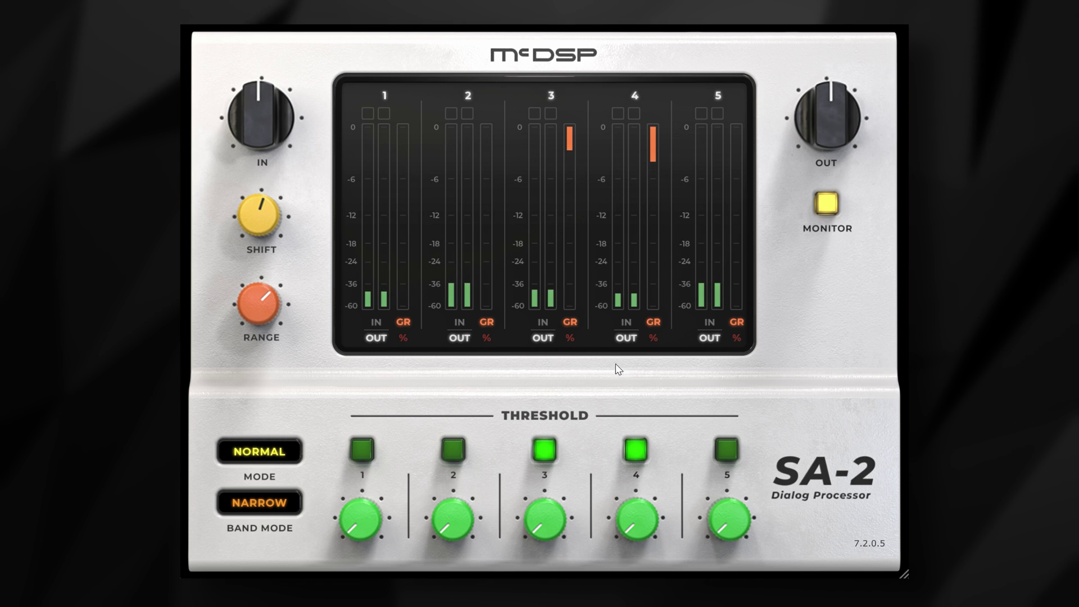
Switch the disabled bands, including band 5, back on and set the Band Mode to NORMAL.
{"action": "left_click", "coordinate": [728, 450]}
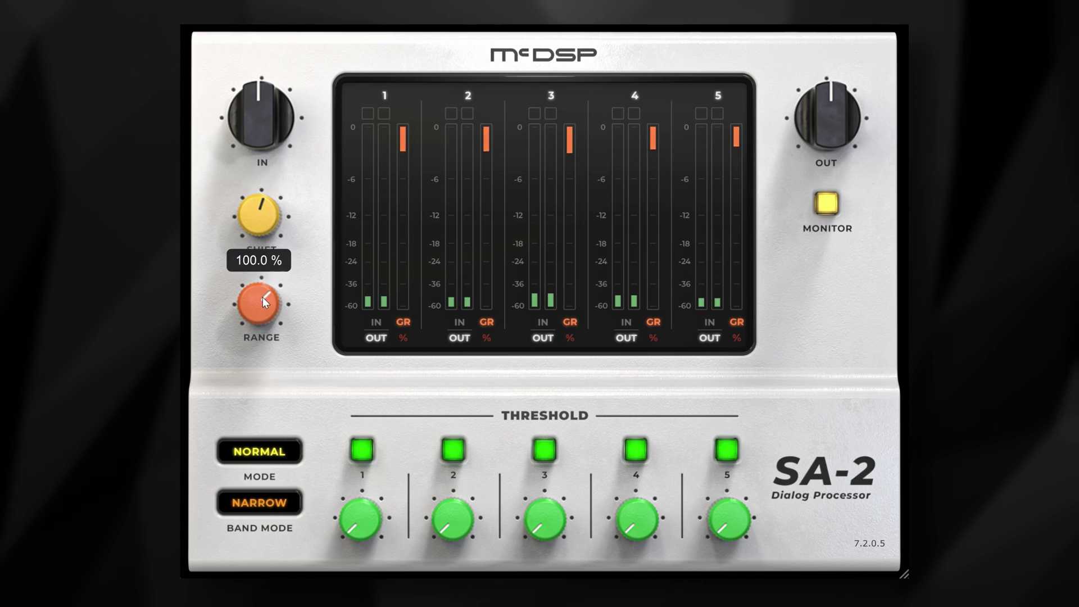
{"action": "left_click", "coordinate": [266, 497]}
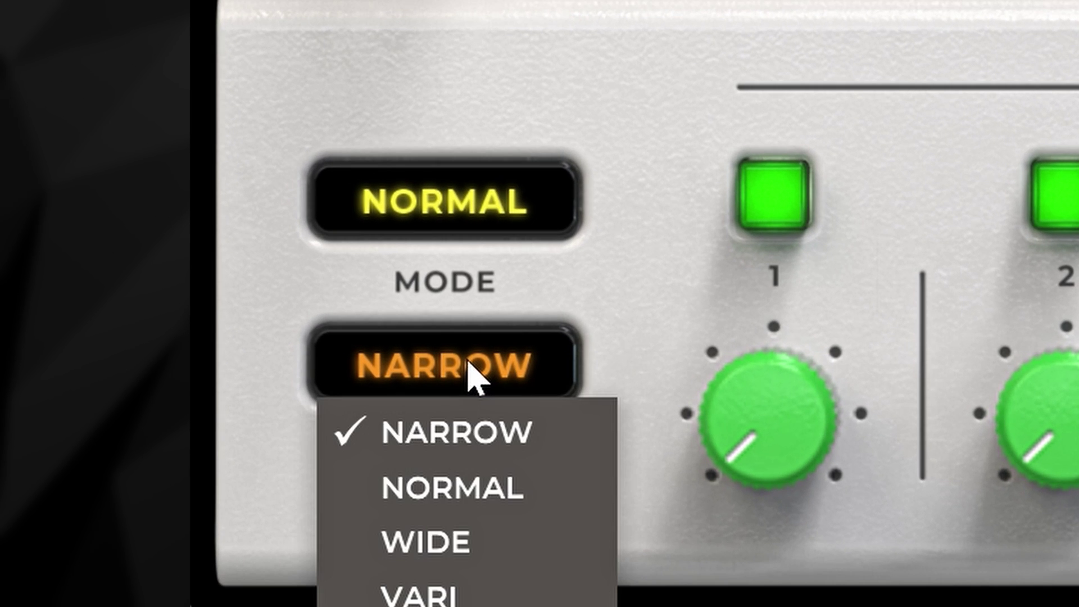
{"action": "left_click", "coordinate": [264, 539]}
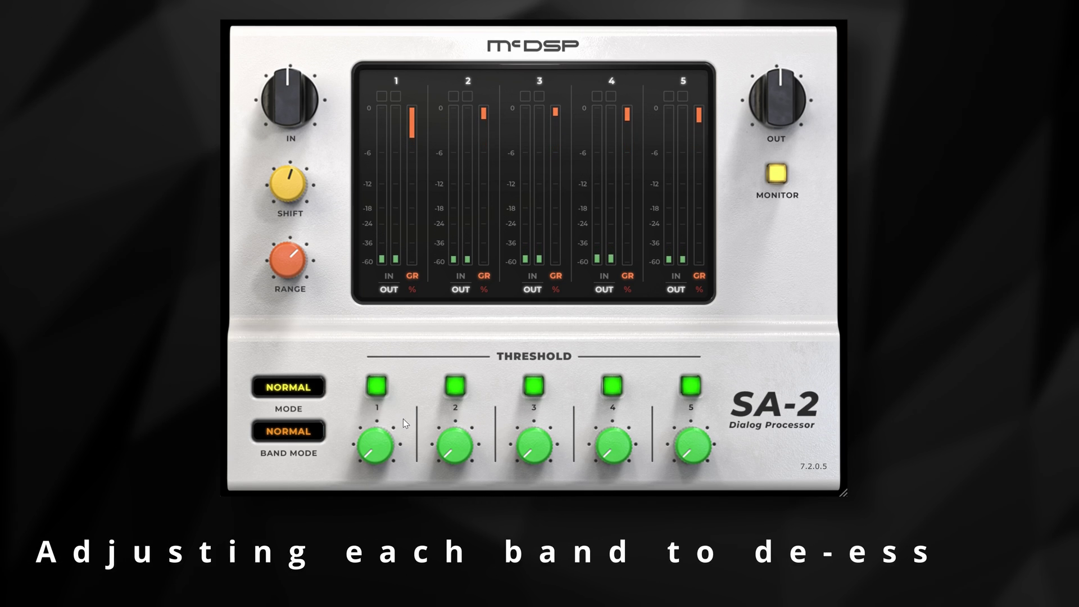
Switch off bands 1, 2, 3 and 4, leaving only band 5 processing the vocal.
{"action": "left_click", "coordinate": [377, 386]}
{"action": "left_click", "coordinate": [455, 386]}
{"action": "left_click", "coordinate": [534, 386]}
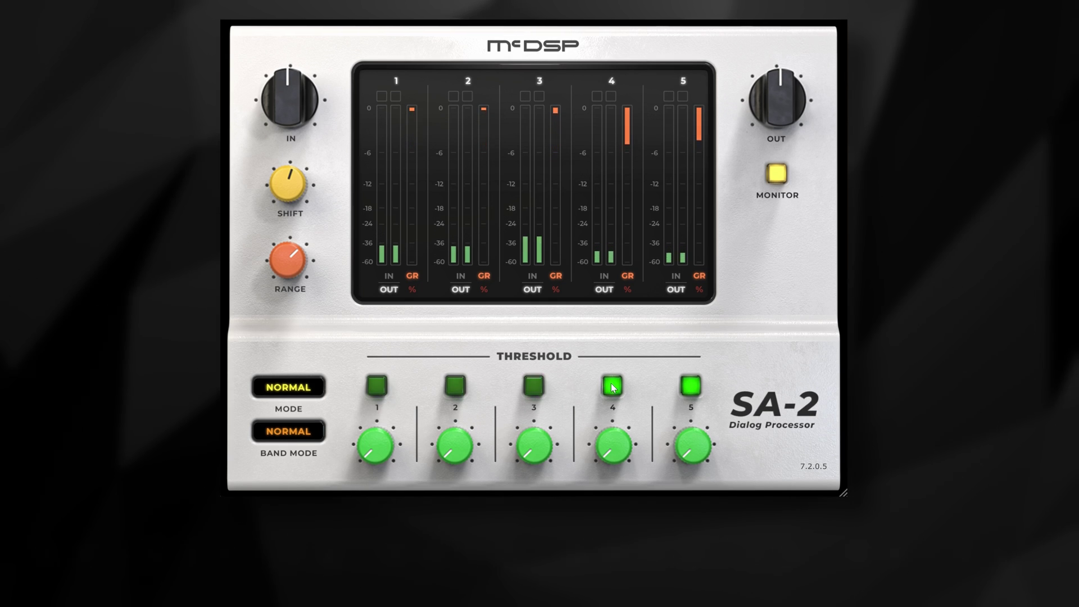
{"action": "left_click", "coordinate": [613, 387]}
Tune the de-essing thresholds of bands 5, 4 and 3 one at a time, with only the band being adjusted enabled.
{"action": "left_click_drag", "start_coordinate": [689, 427], "coordinate": [701, 372]}
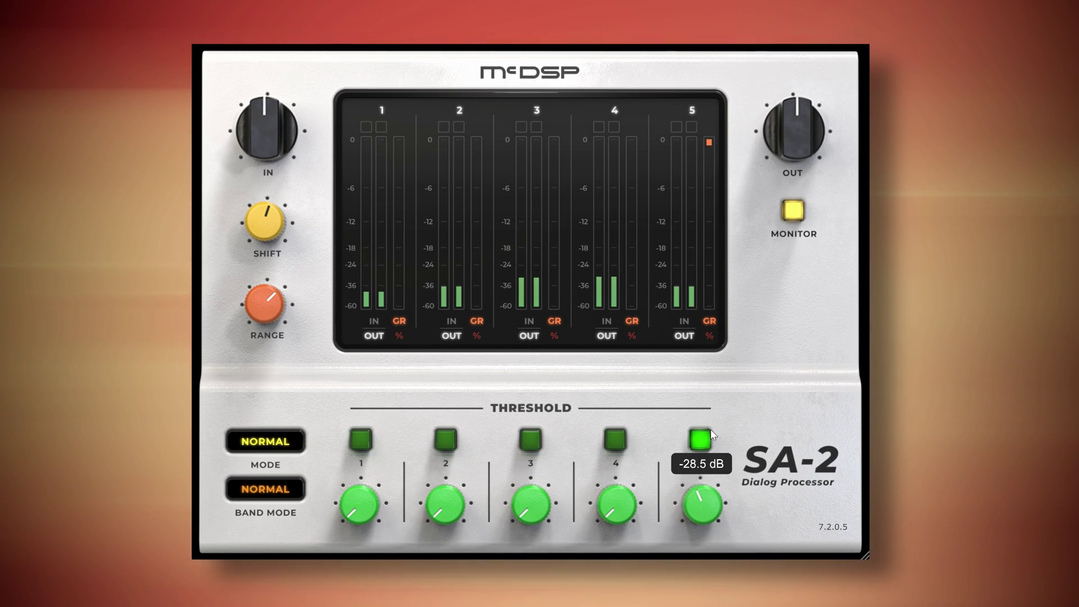
{"action": "left_click_drag", "start_coordinate": [711, 434], "coordinate": [696, 463]}
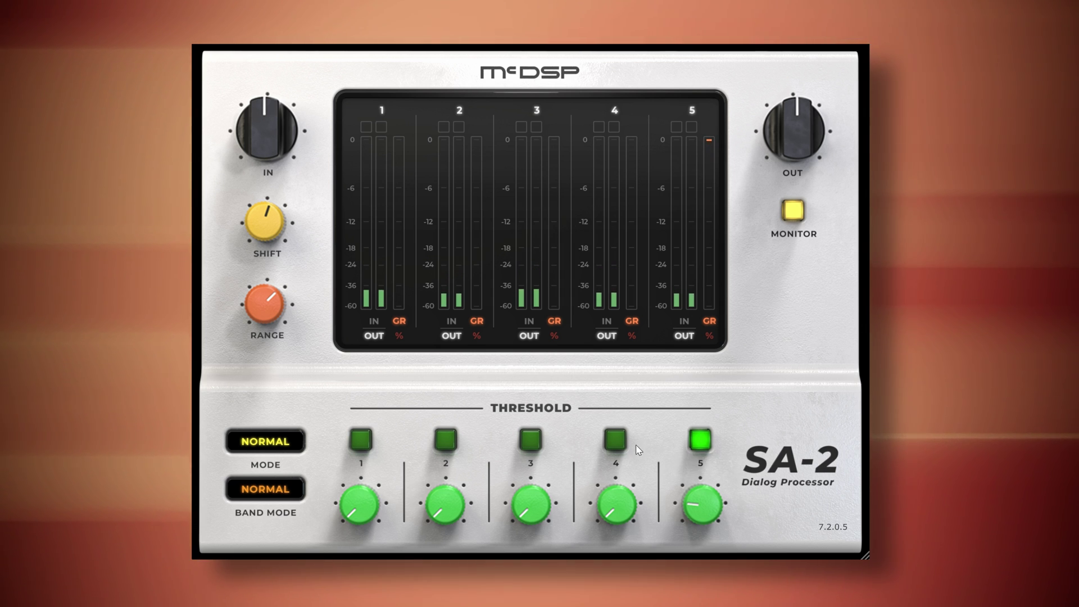
{"action": "left_click_drag", "start_coordinate": [616, 499], "coordinate": [616, 441]}
{"action": "mouse_move", "coordinate": [524, 450]}
{"action": "left_mouse_down"}
{"action": "mouse_move", "coordinate": [526, 480]}
{"action": "mouse_move", "coordinate": [544, 440]}
{"action": "mouse_move", "coordinate": [530, 457]}
{"action": "left_mouse_up"}
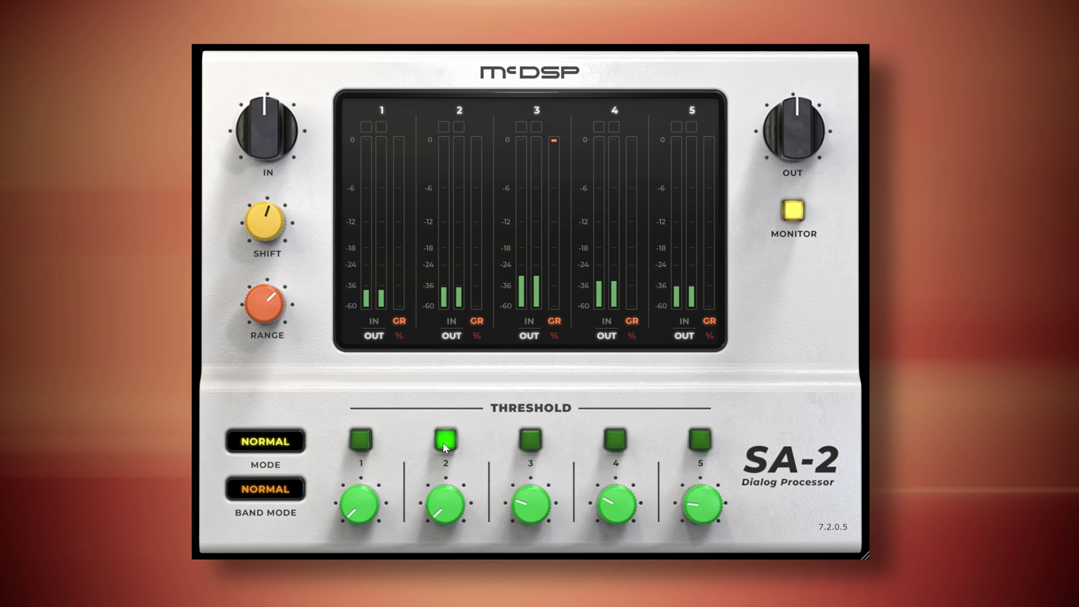
Audition bands 2 and 1 with adjusted thresholds, reset band 2's threshold to its default, and switch both bands off.
{"action": "left_click_drag", "start_coordinate": [442, 447], "coordinate": [449, 469]}
{"action": "left_click", "coordinate": [448, 511]}
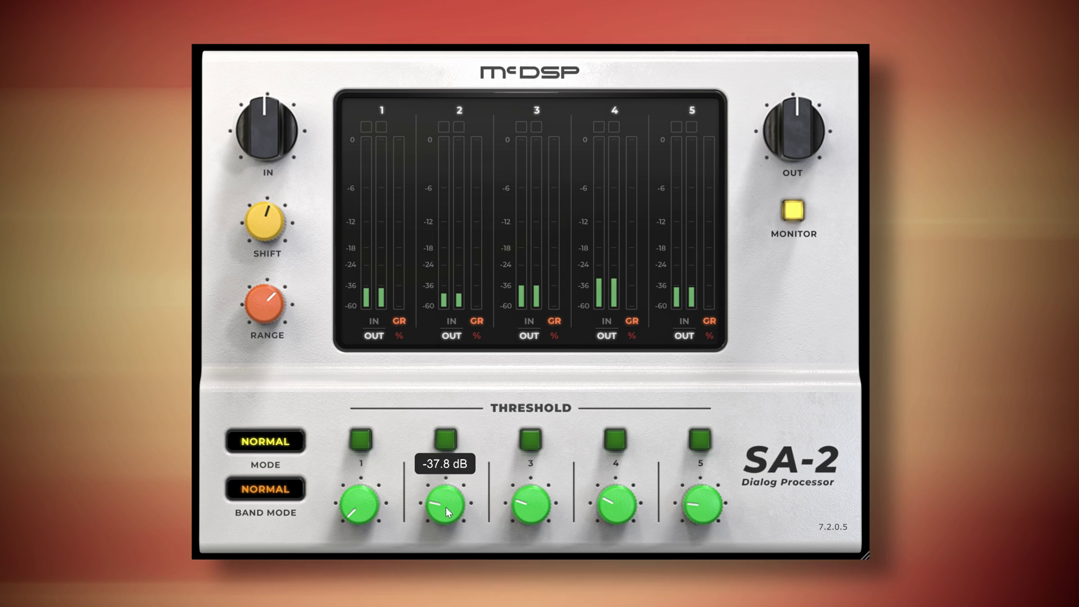
{"action": "left_click", "coordinate": [446, 507], "text": "alt"}
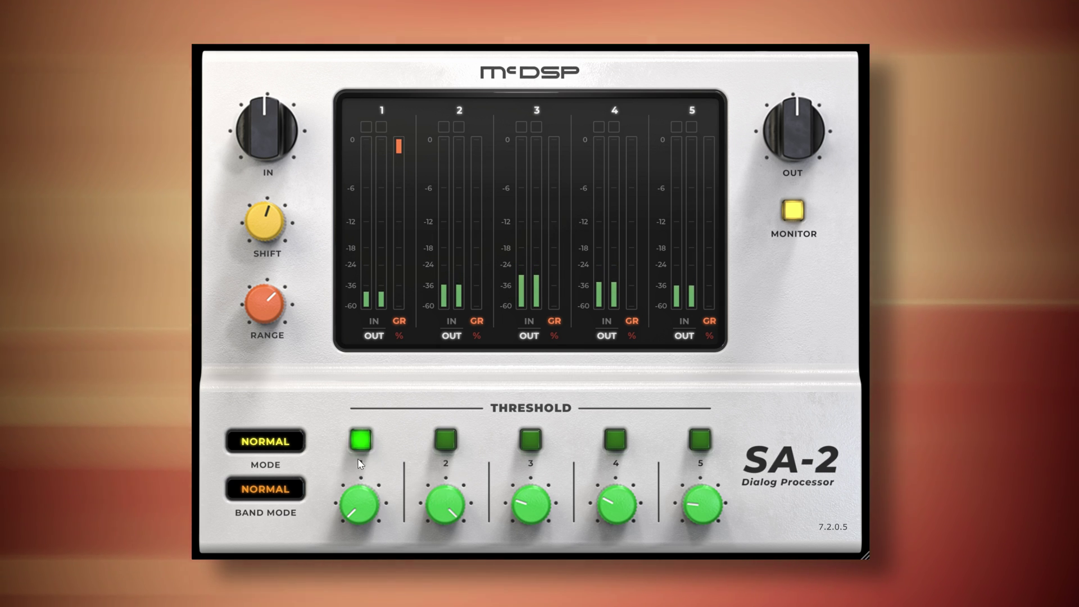
{"action": "left_click_drag", "start_coordinate": [360, 500], "coordinate": [345, 572]}
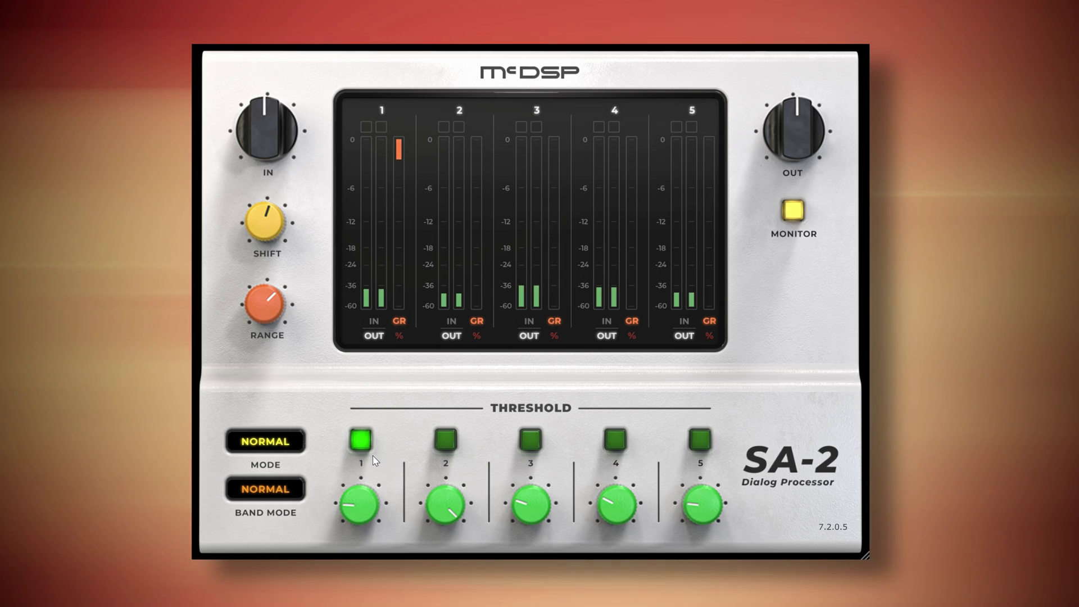
{"action": "left_click", "coordinate": [360, 440]}
Switch bands 3, 4 and 5 back on for de-essing.
{"action": "left_click", "coordinate": [530, 439]}
{"action": "left_click", "coordinate": [615, 439]}
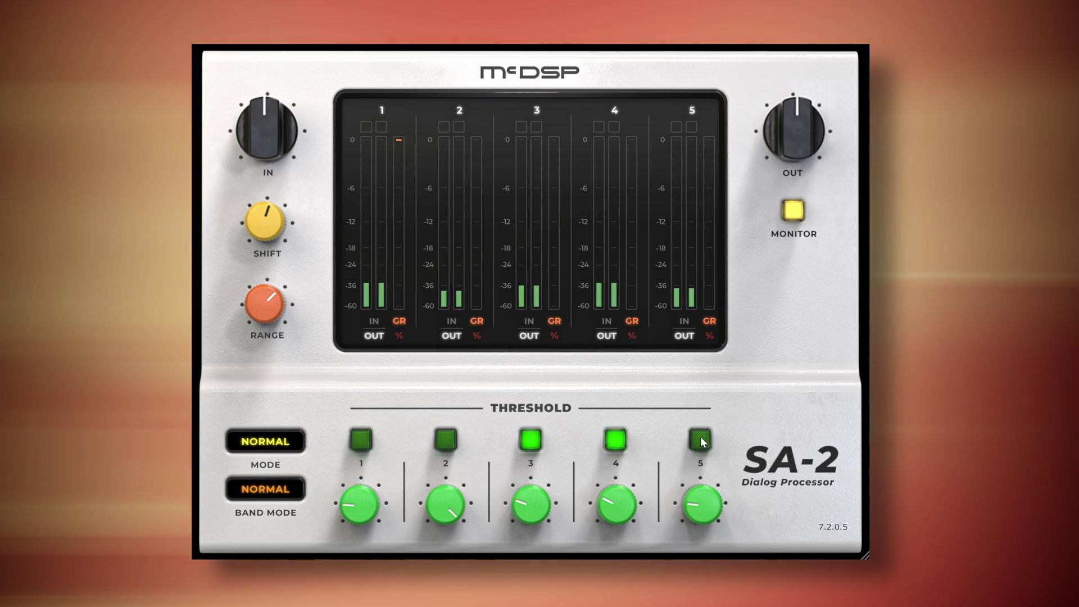
{"action": "left_click", "coordinate": [700, 439]}
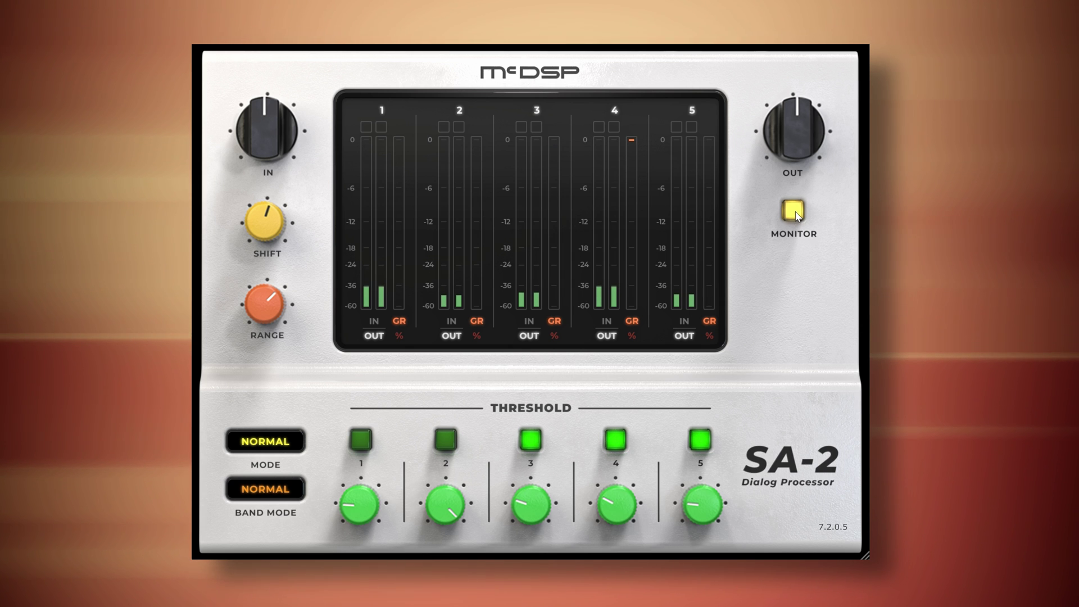
Turn Monitor off to hear the full vocal and toggle the plug-in's bypass for comparison.
{"action": "left_click", "coordinate": [794, 212]}
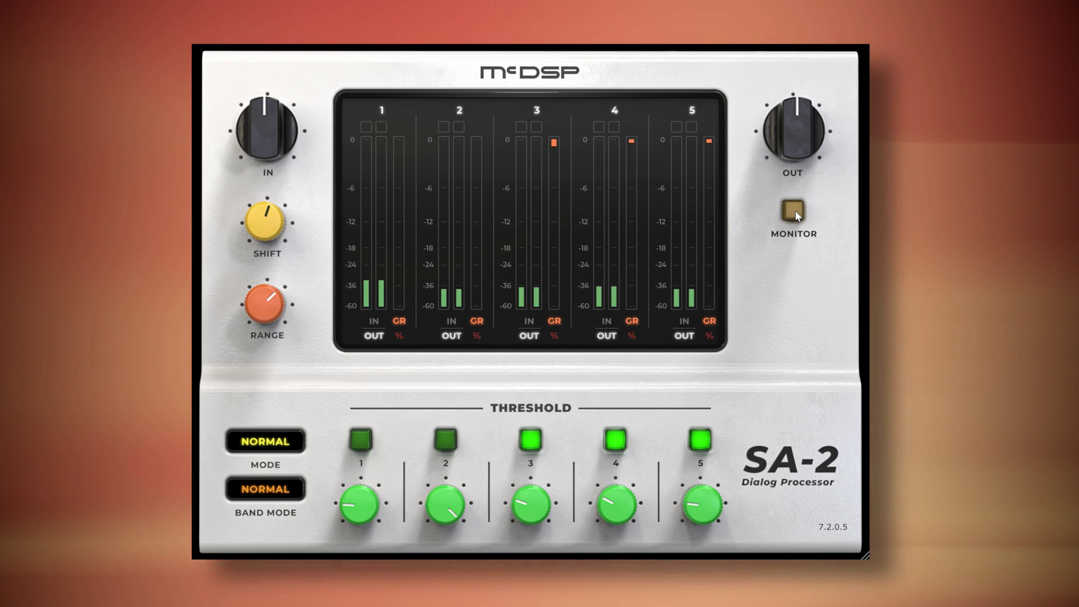
{"action": "left_click", "coordinate": [794, 211]}
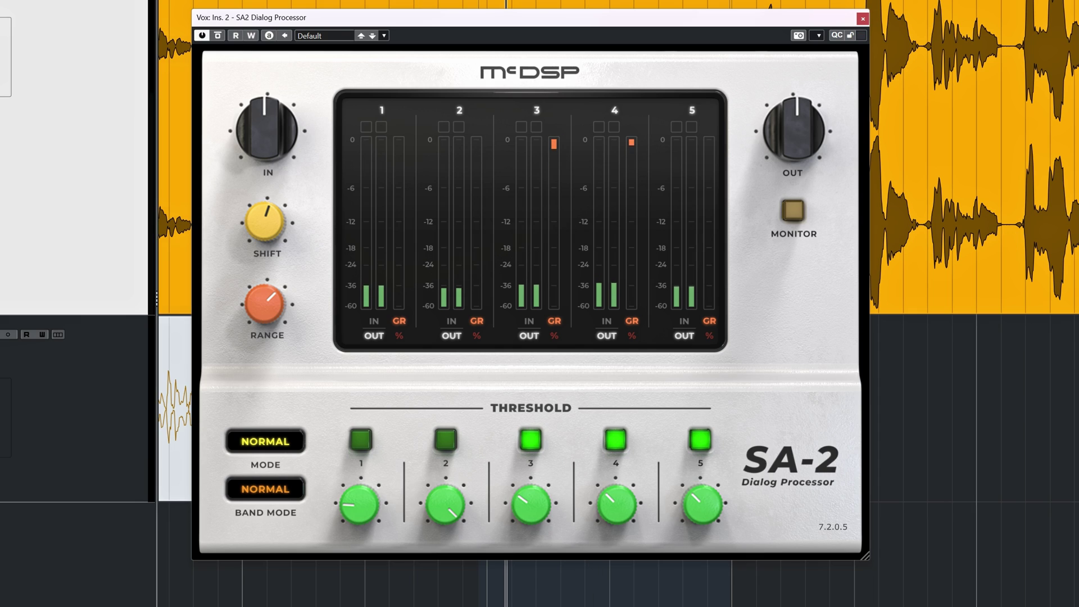
{"action": "left_click", "coordinate": [219, 36]}
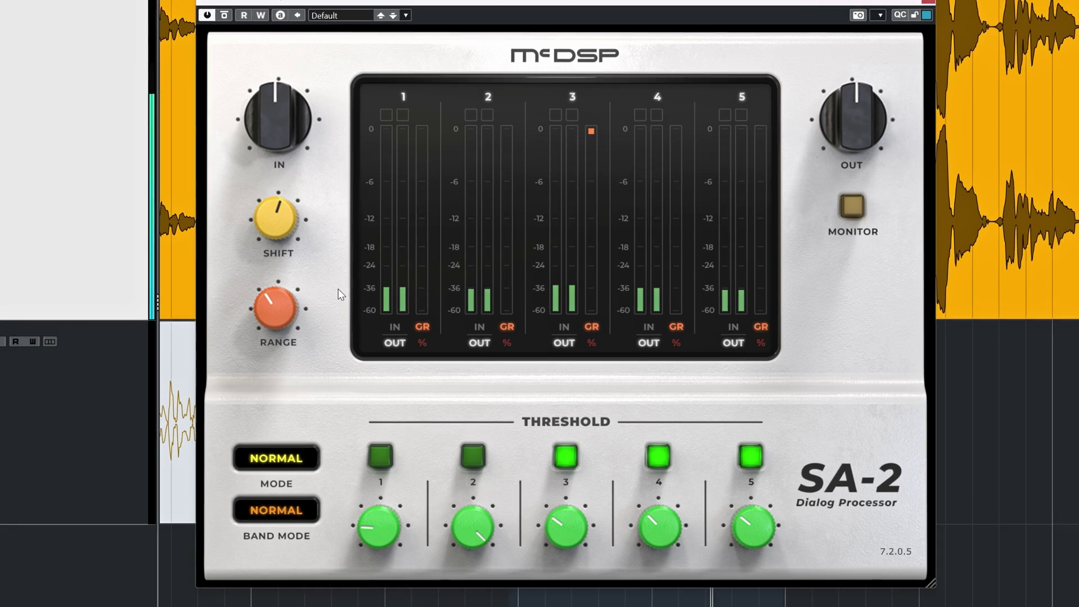
Sweep the Range control down and back up through 94.4 % to vary the amount of reduction.
{"action": "left_click_drag", "start_coordinate": [265, 297], "coordinate": [256, 315]}
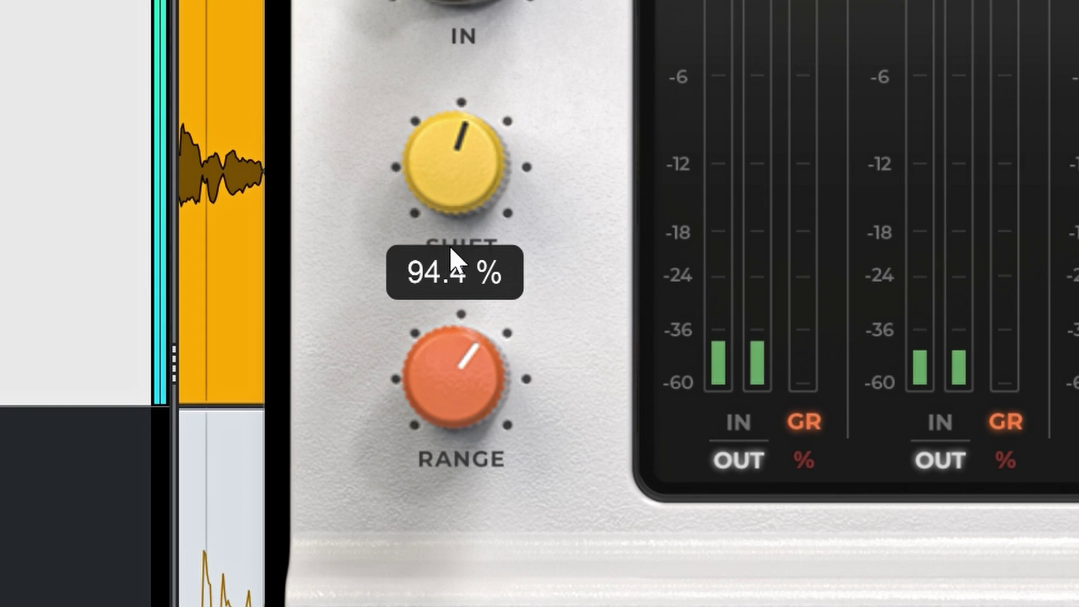
{"action": "left_click_drag", "start_coordinate": [445, 221], "coordinate": [358, 136]}
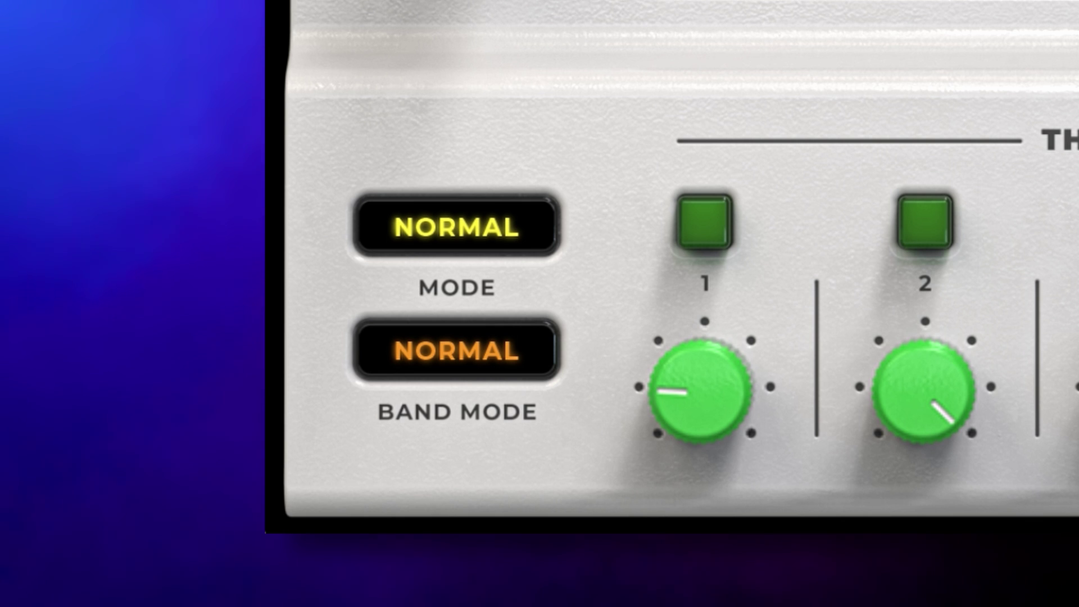
Try the GENTLE and ASSAULT processing modes and return the Mode to NORMAL.
{"action": "left_click", "coordinate": [453, 230]}
{"action": "left_click", "coordinate": [473, 279]}
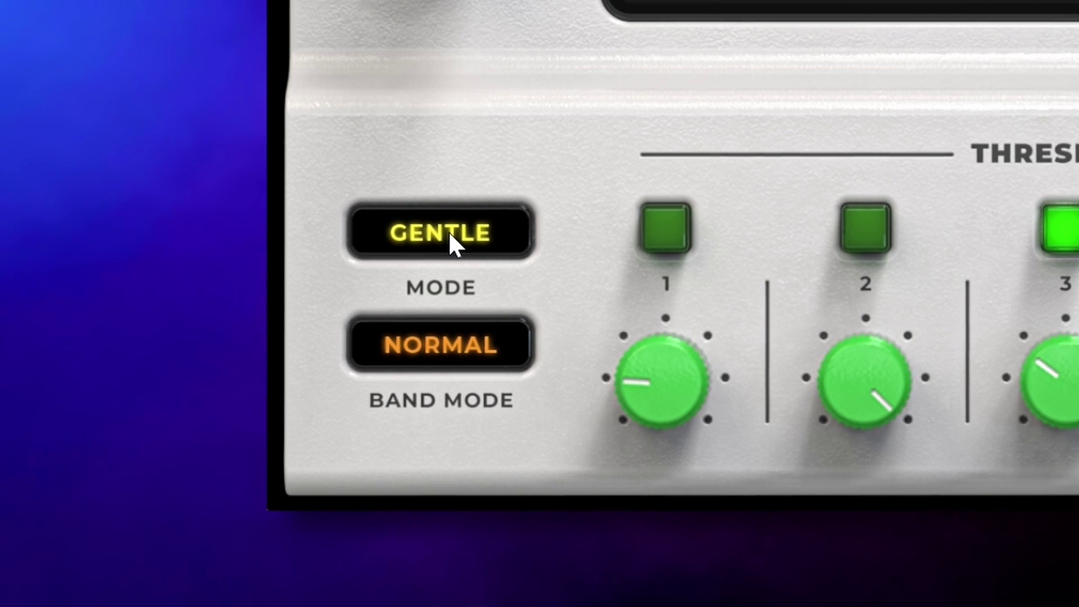
{"action": "left_click", "coordinate": [466, 229]}
{"action": "left_click", "coordinate": [449, 343]}
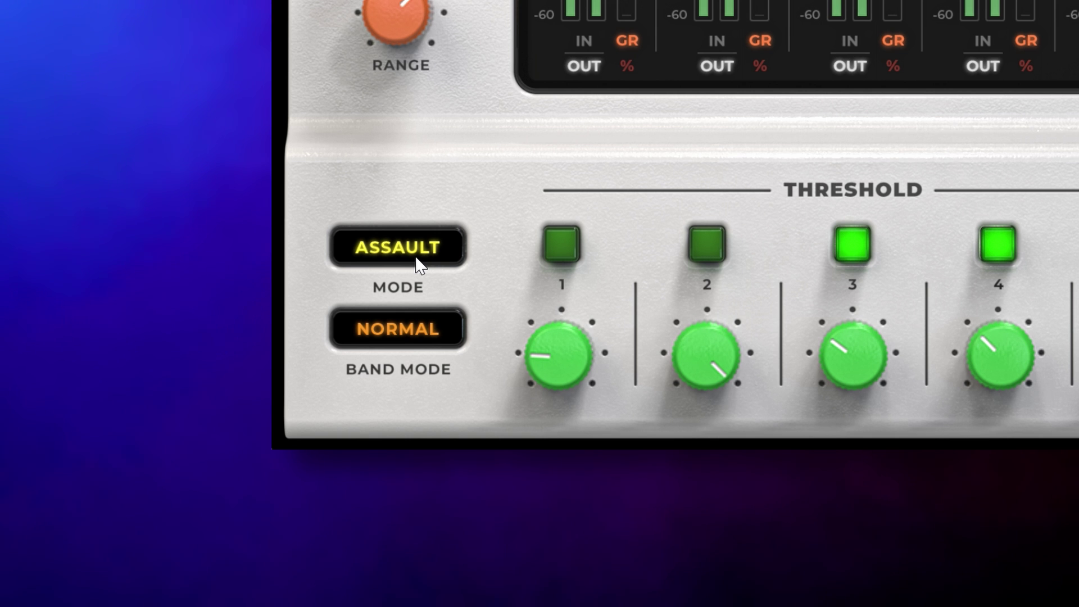
{"action": "left_click", "coordinate": [416, 258]}
{"action": "left_click", "coordinate": [414, 274]}
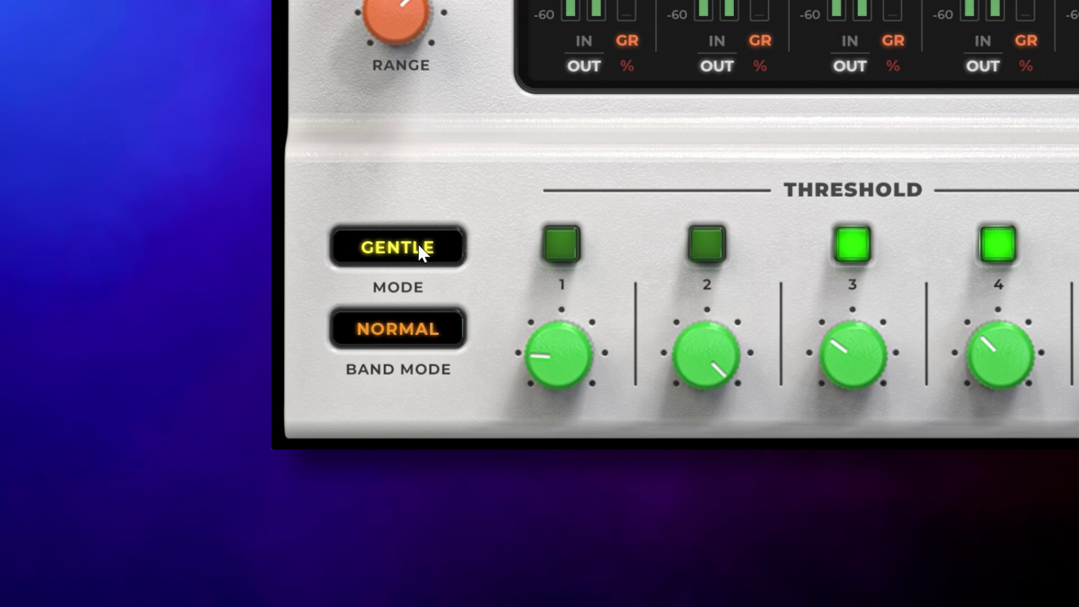
{"action": "left_click", "coordinate": [419, 245]}
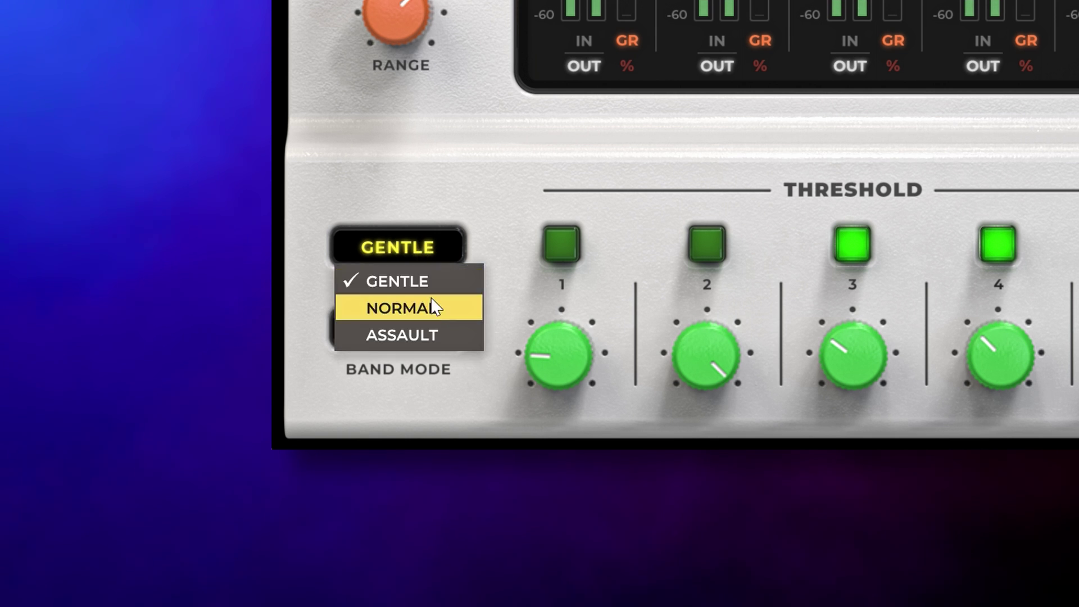
{"action": "left_click", "coordinate": [430, 302]}
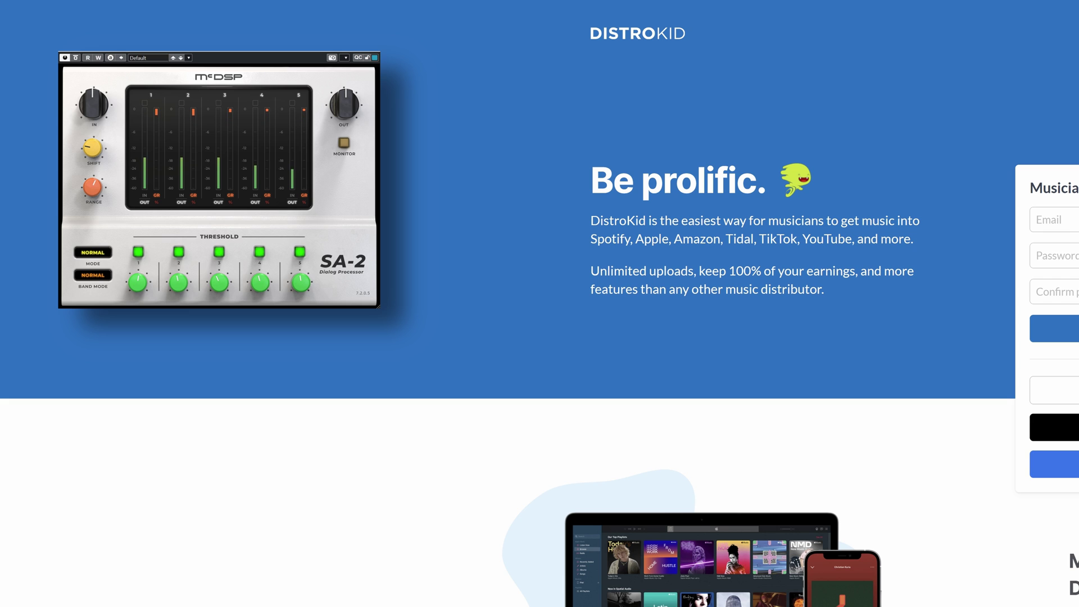
Toggle the plug-in's bypass for comparison and try the GENTLE mode before returning the Mode to NORMAL.
{"action": "left_click", "coordinate": [76, 57]}
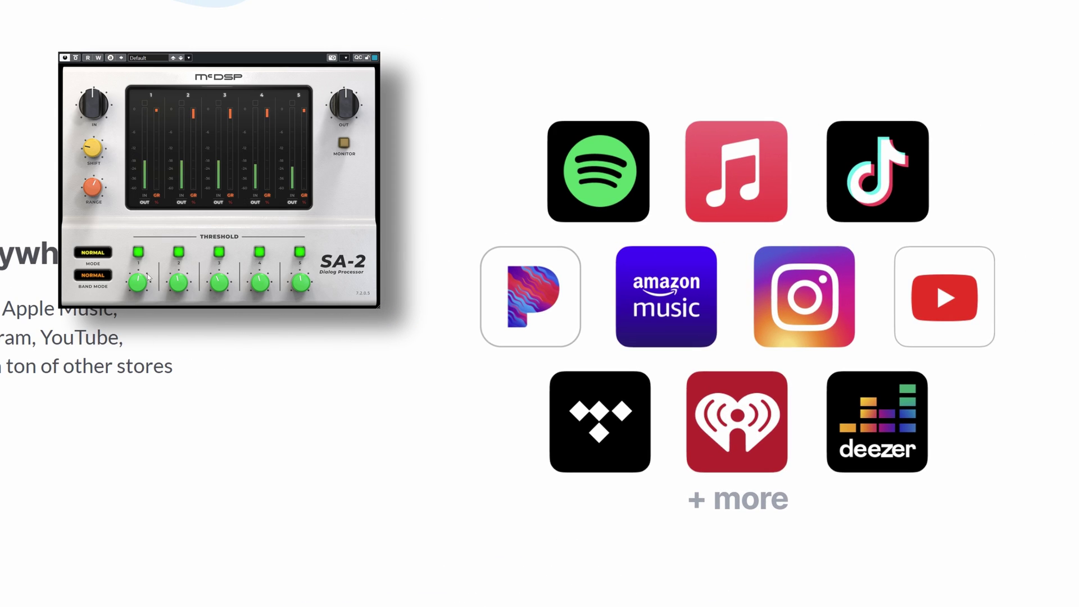
{"action": "left_click", "coordinate": [97, 256]}
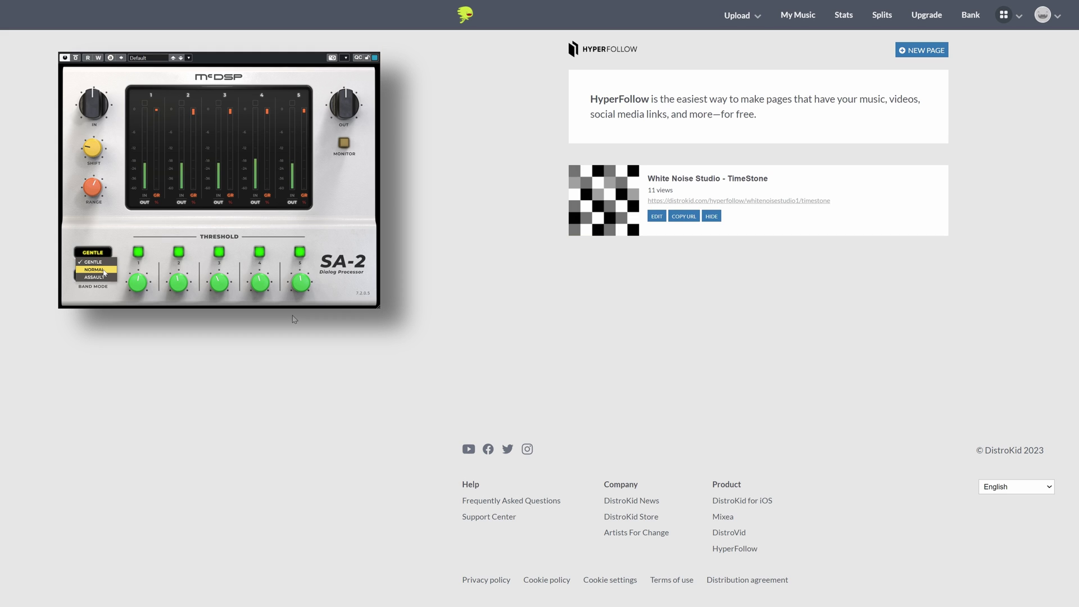
{"action": "left_click", "coordinate": [104, 276]}
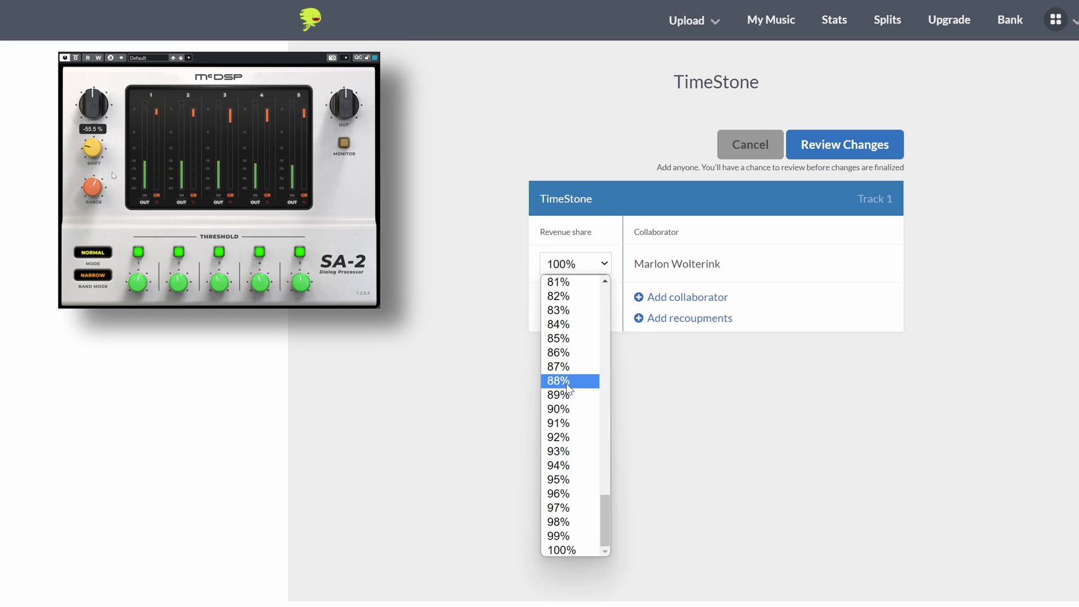
{"action": "left_click", "coordinate": [797, 371]}
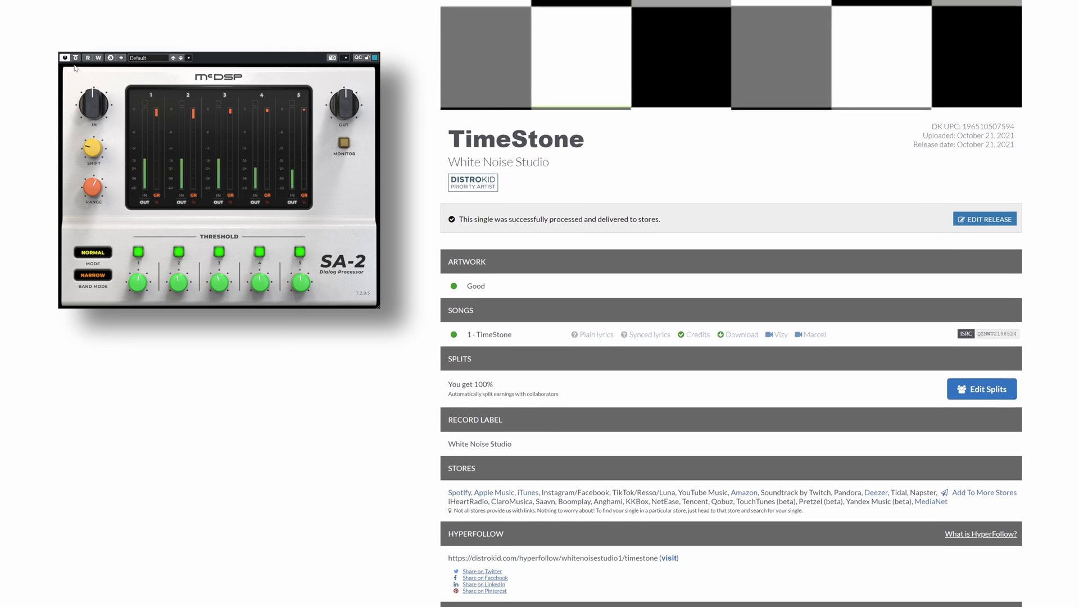
Toggle the plug-in's bypass on and off to compare the voice with and without processing.
{"action": "left_click", "coordinate": [76, 57]}
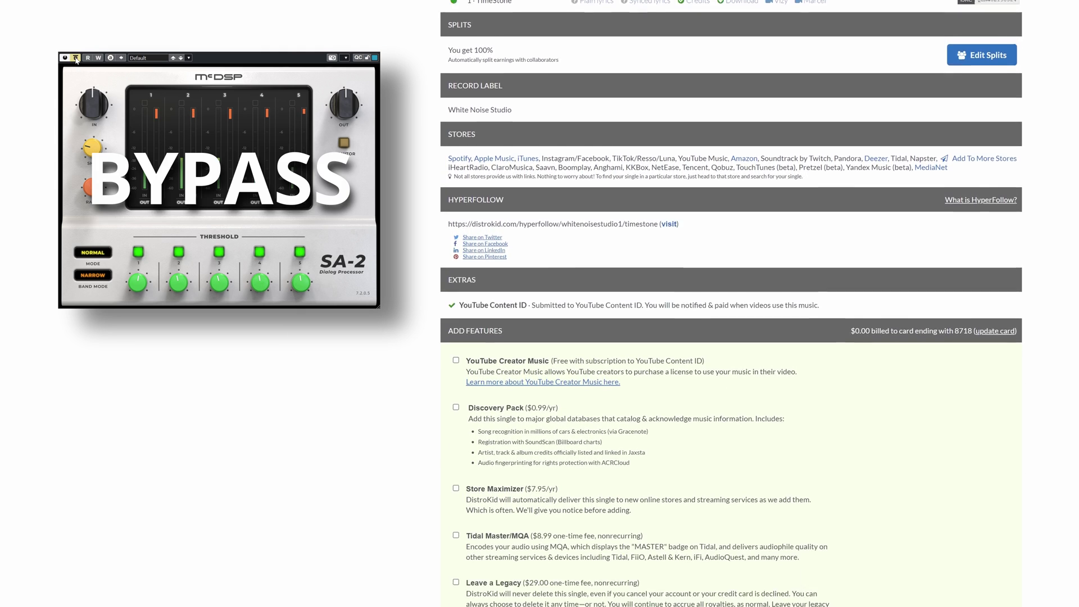
{"action": "left_click", "coordinate": [75, 58]}
{"action": "left_click", "coordinate": [75, 58]}
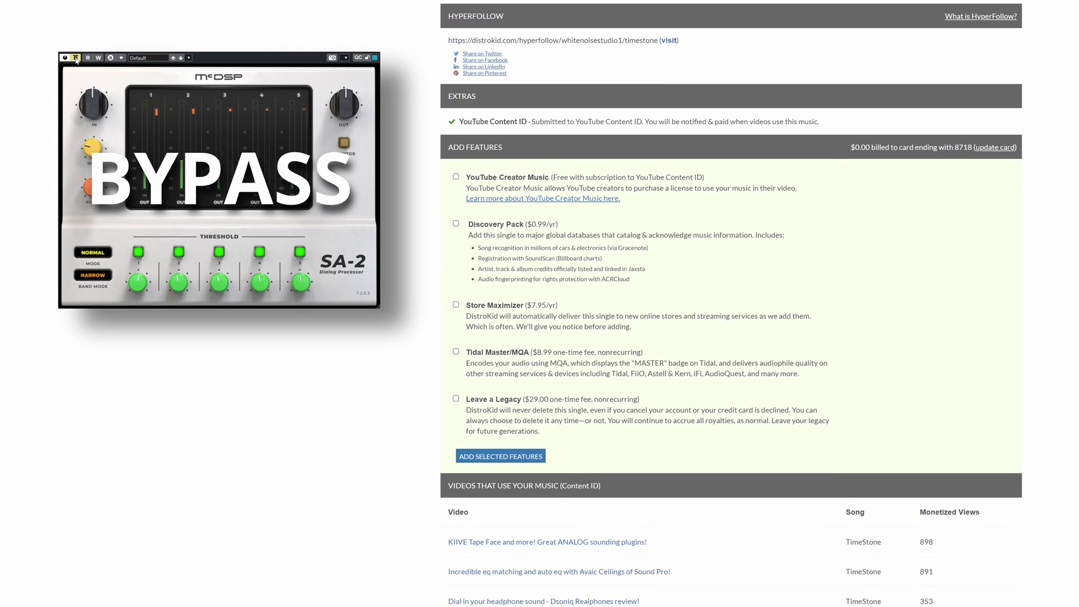
{"action": "left_click", "coordinate": [75, 57]}
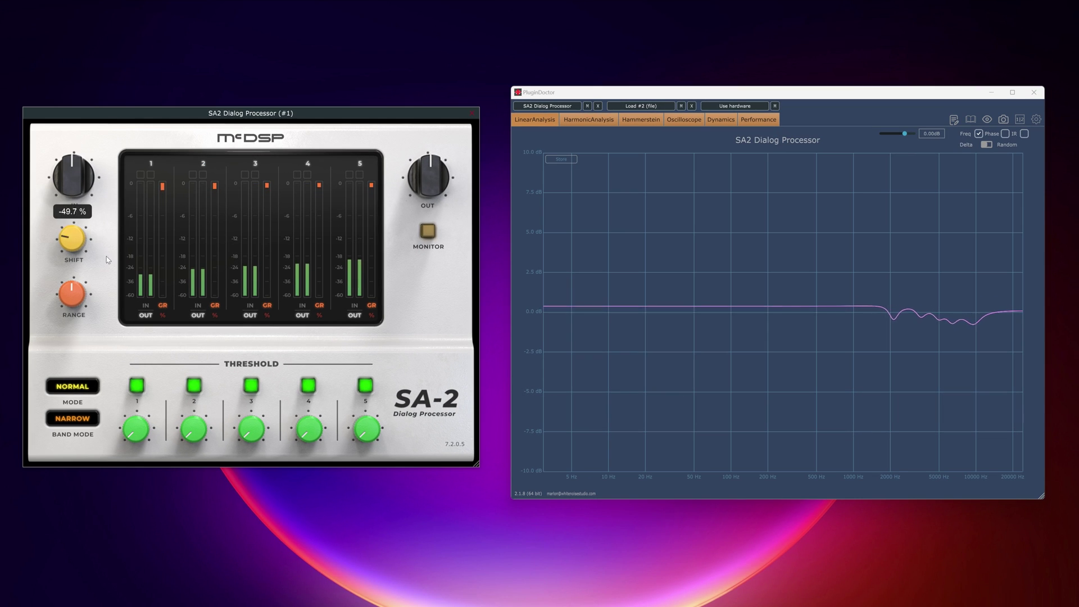
Try the WIDE and NORMAL band modes on the SA-2 to compare the filter shapes in the frequency response.
{"action": "left_click", "coordinate": [73, 419]}
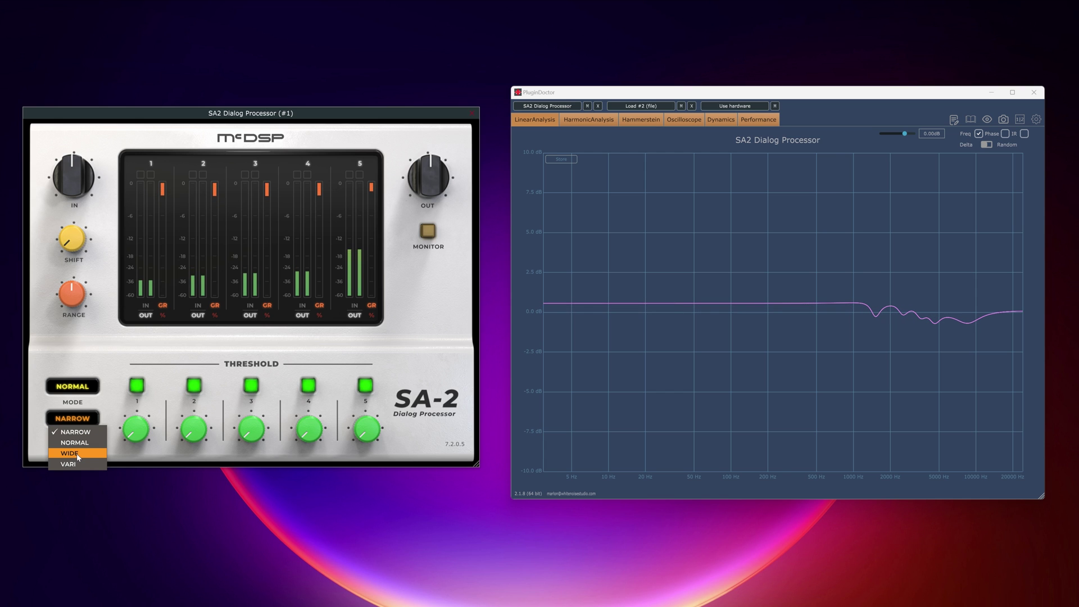
{"action": "left_click", "coordinate": [78, 454]}
{"action": "left_click", "coordinate": [77, 447]}
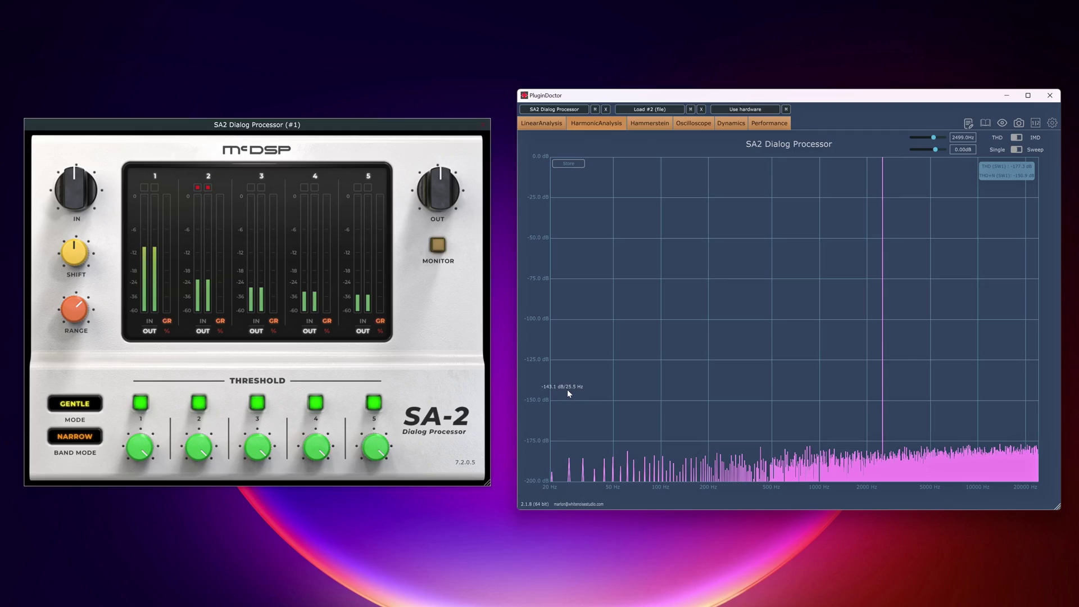
Turn the SA-2's band thresholds down to minimum with the harmonic analysis running.
{"action": "left_click_drag", "start_coordinate": [194, 456], "coordinate": [274, 501]}
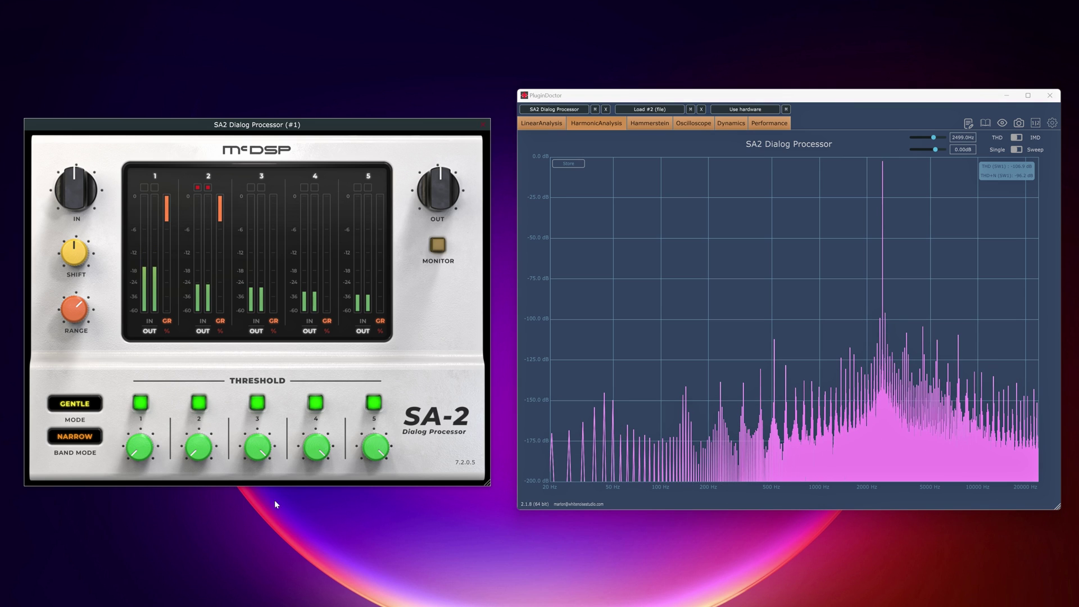
{"action": "left_click_drag", "start_coordinate": [258, 447], "coordinate": [258, 489]}
{"action": "left_click_drag", "start_coordinate": [316, 448], "coordinate": [316, 489]}
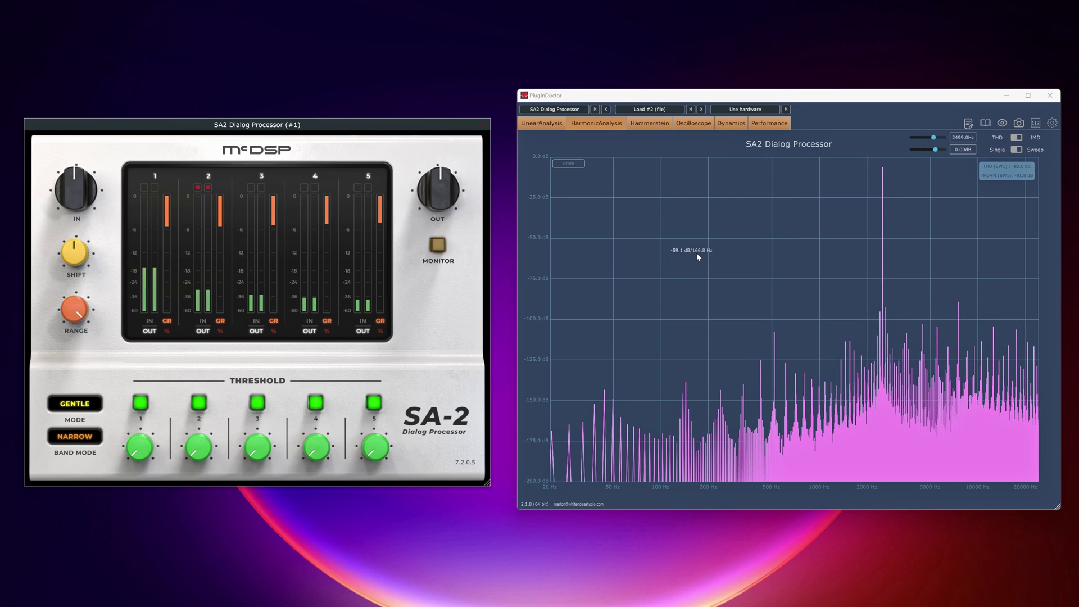
Change the analyzer's sample rate to 192 kHz and from there to 384 kHz to compare aliasing.
{"action": "left_click", "coordinate": [1053, 124]}
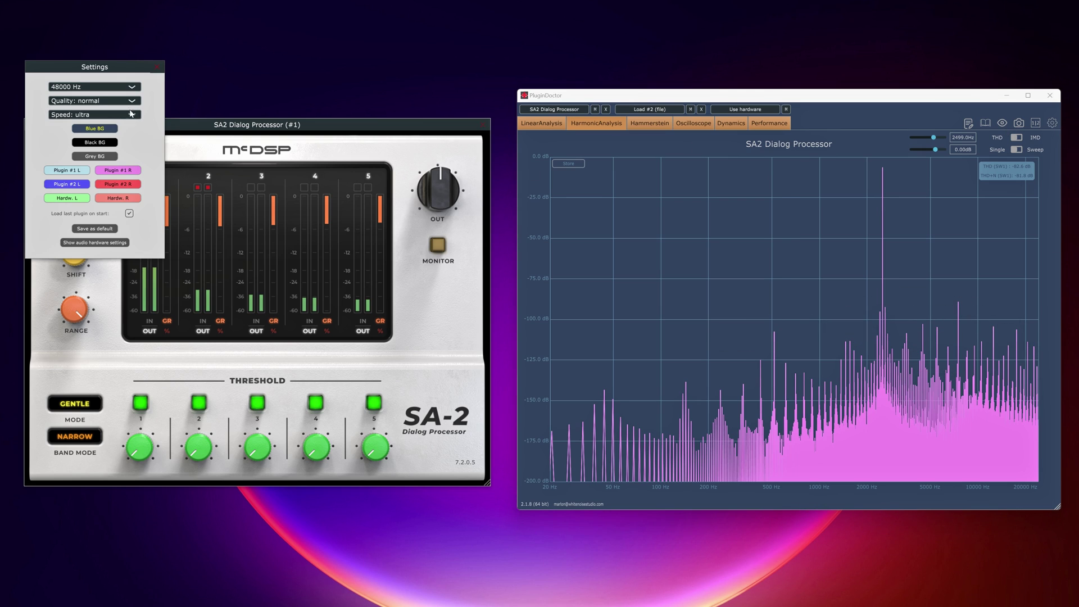
{"action": "left_click", "coordinate": [118, 89]}
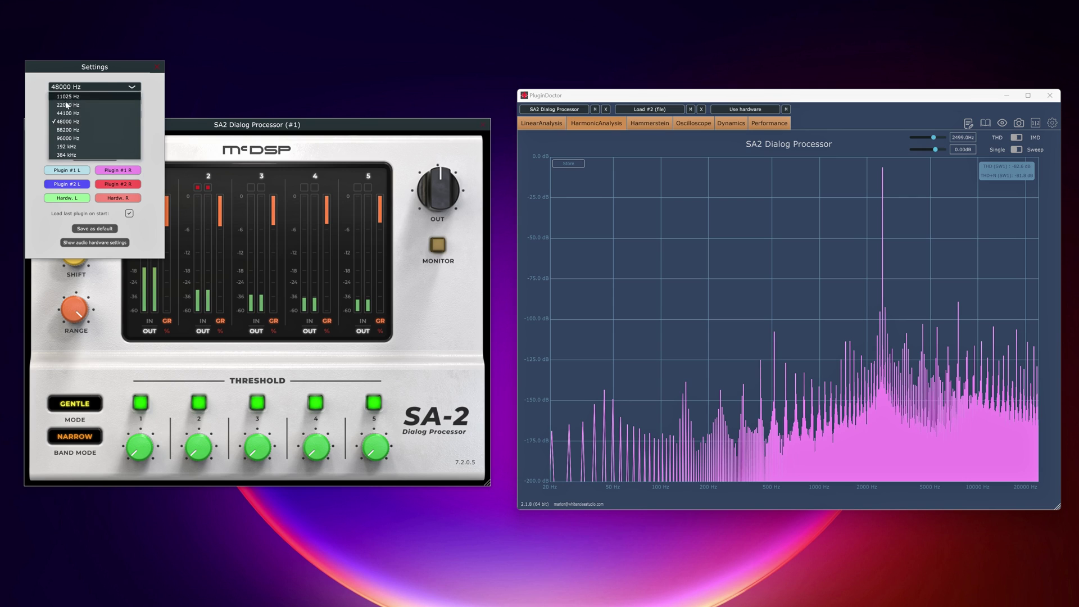
{"action": "left_click", "coordinate": [67, 147]}
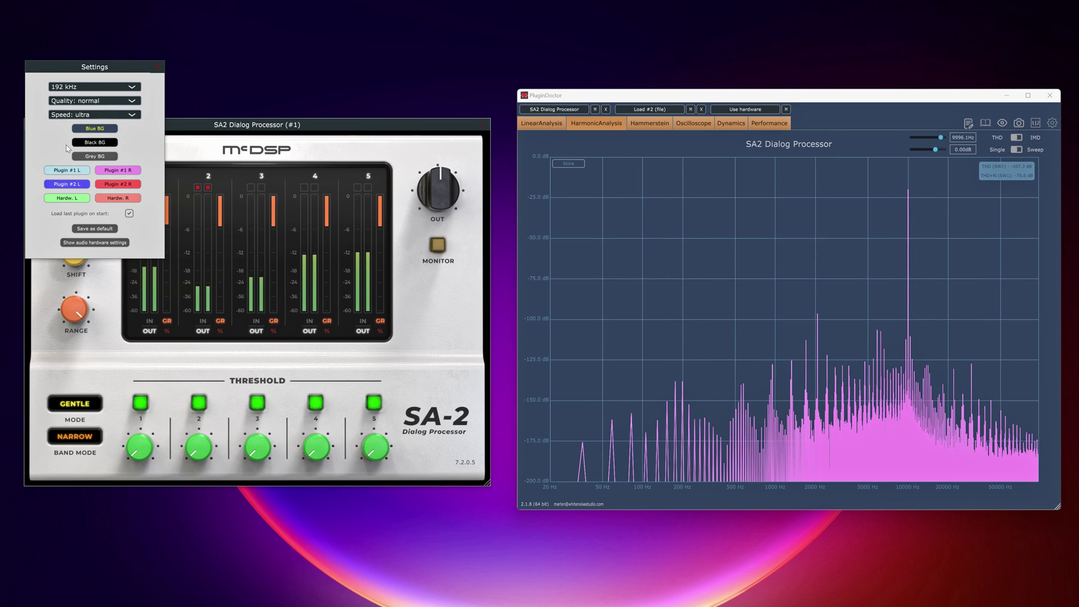
{"action": "left_click", "coordinate": [73, 89]}
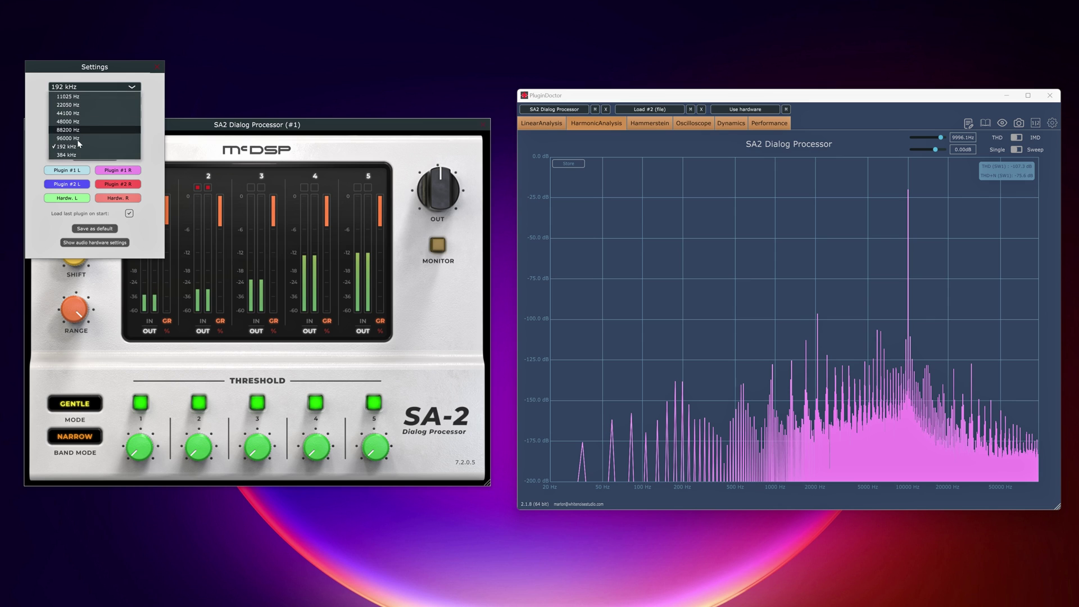
{"action": "left_click", "coordinate": [76, 155]}
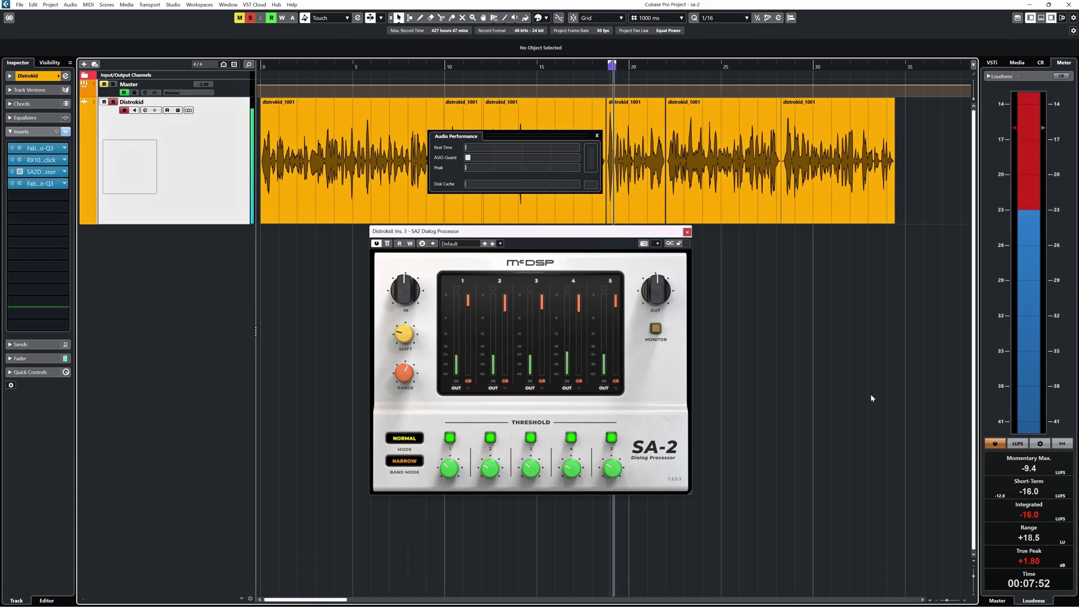
Open the MixConsole in the Cubase project to examine the vocal channel's inserts and latency.
{"action": "key", "text": "F3"}
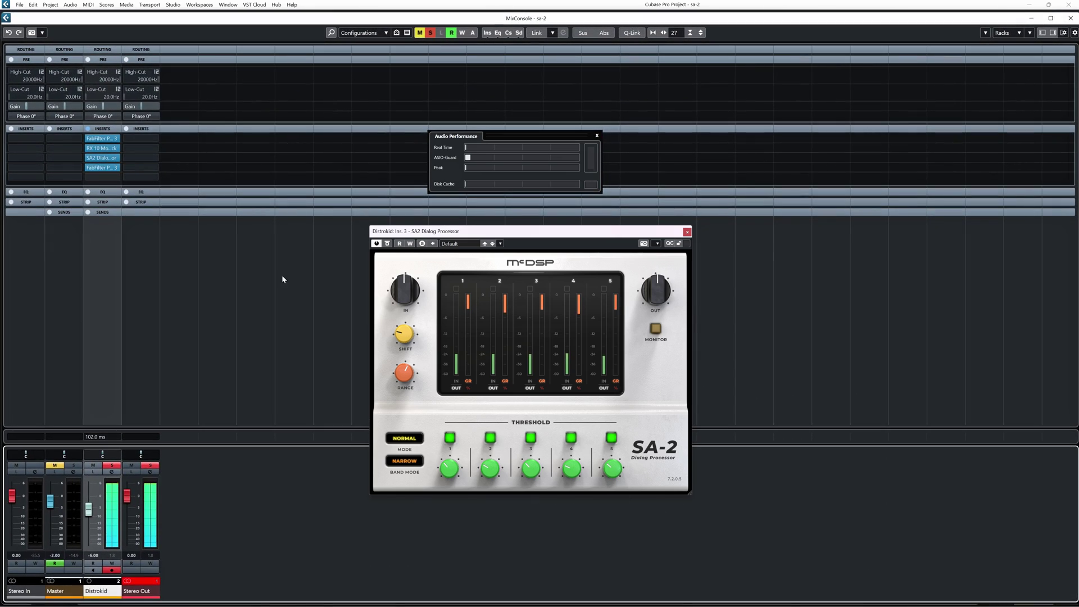